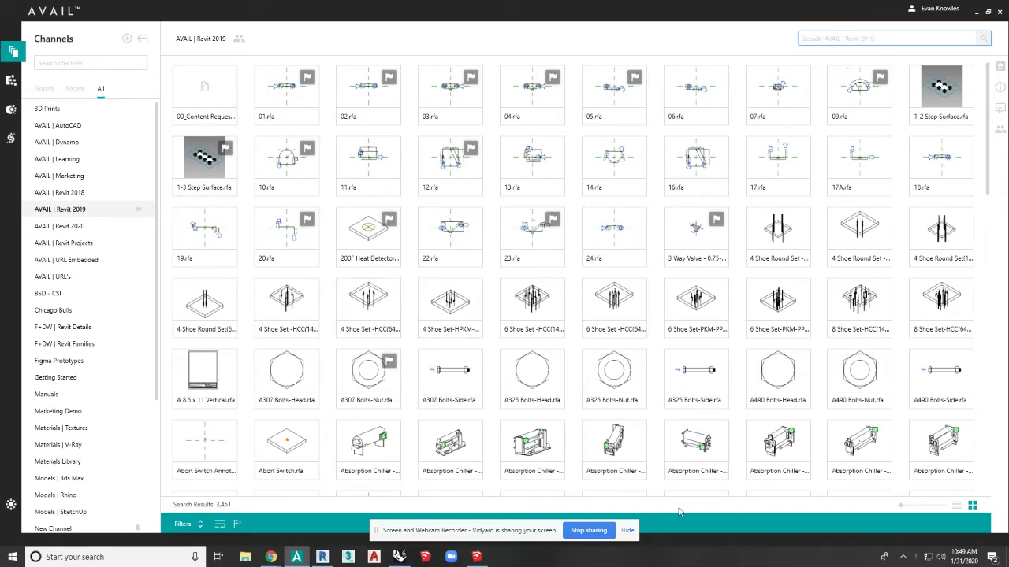
Step: Expand the channel's filter area and arrange AVAIL side by side with the Revit project window
{"action": "left_click_drag", "start_coordinate": [674, 514], "coordinate": [664, 387]}
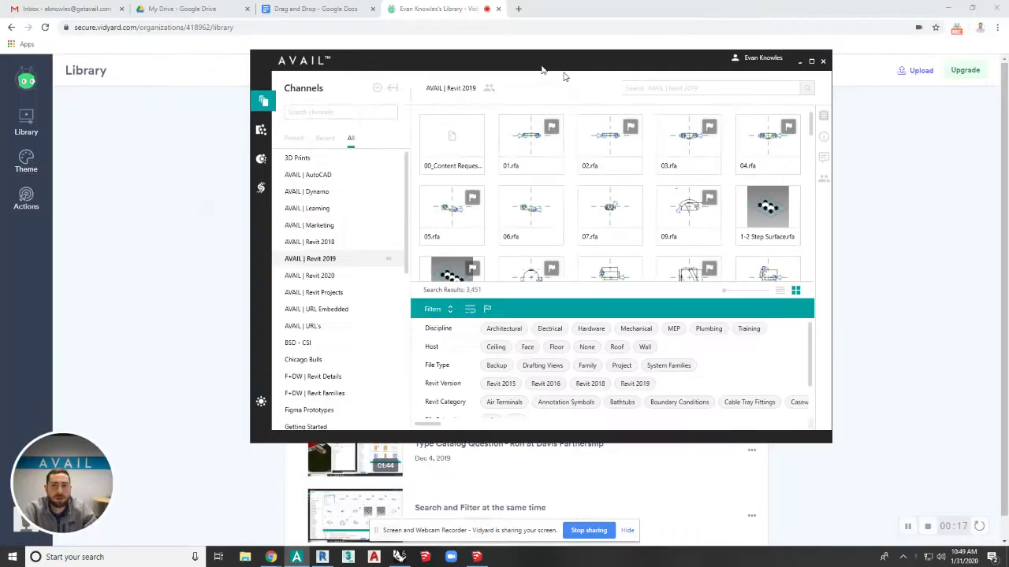
{"action": "left_click_drag", "start_coordinate": [564, 76], "coordinate": [1008, 79]}
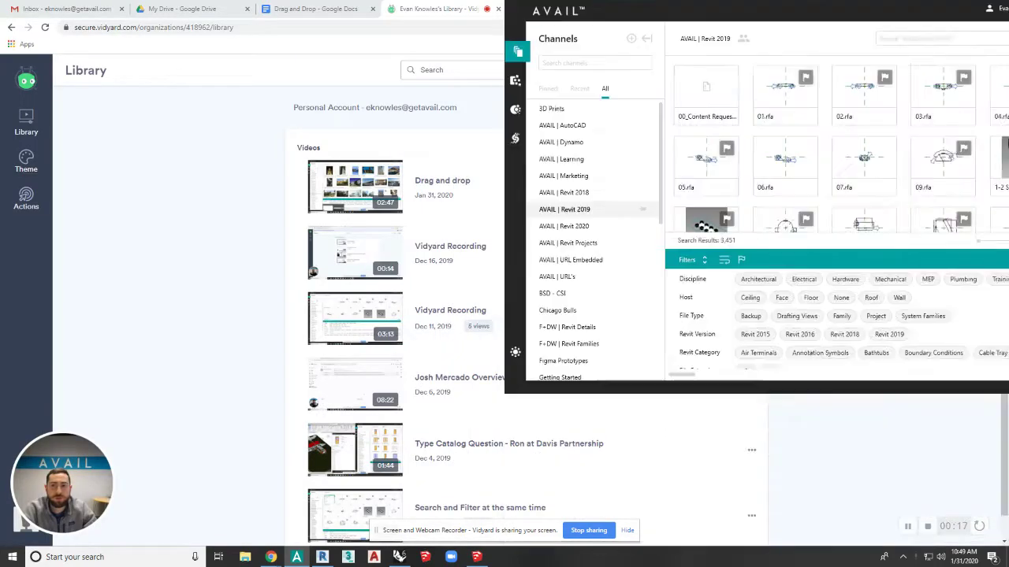
{"action": "left_click", "coordinate": [401, 193]}
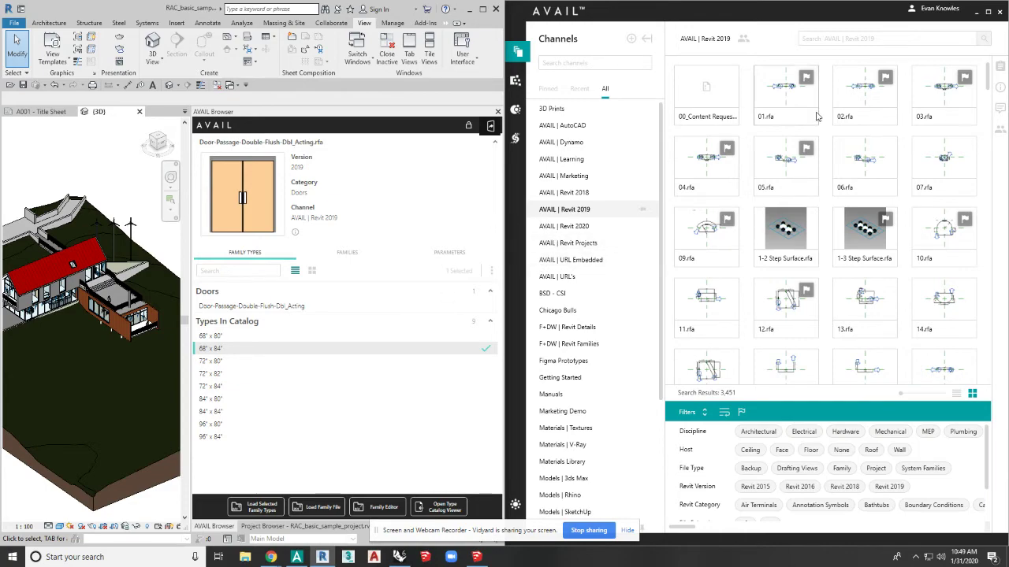
Step: Search the AVAIL | Revit 2019 channel for "doors double" and select the Door-Passage-Double-Flush-Dbl_Acting family
{"action": "left_click", "coordinate": [833, 43]}
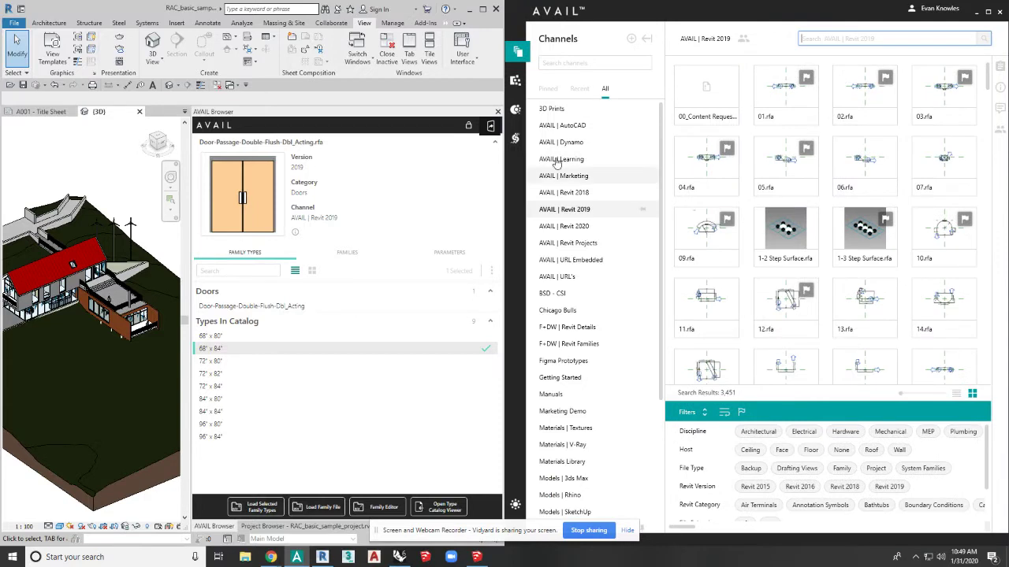
{"action": "type", "text": "doors double"}
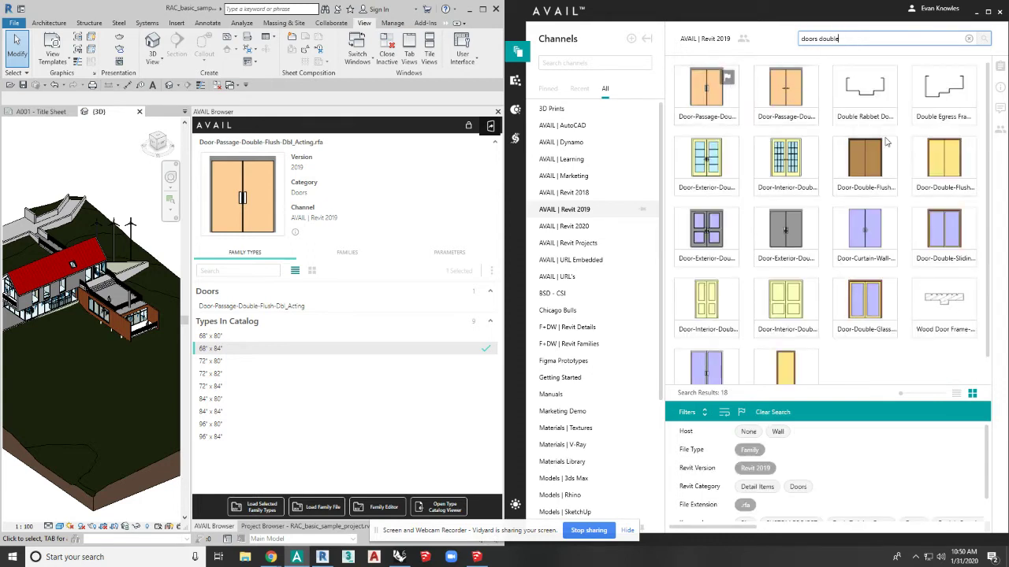
{"action": "left_click", "coordinate": [716, 105]}
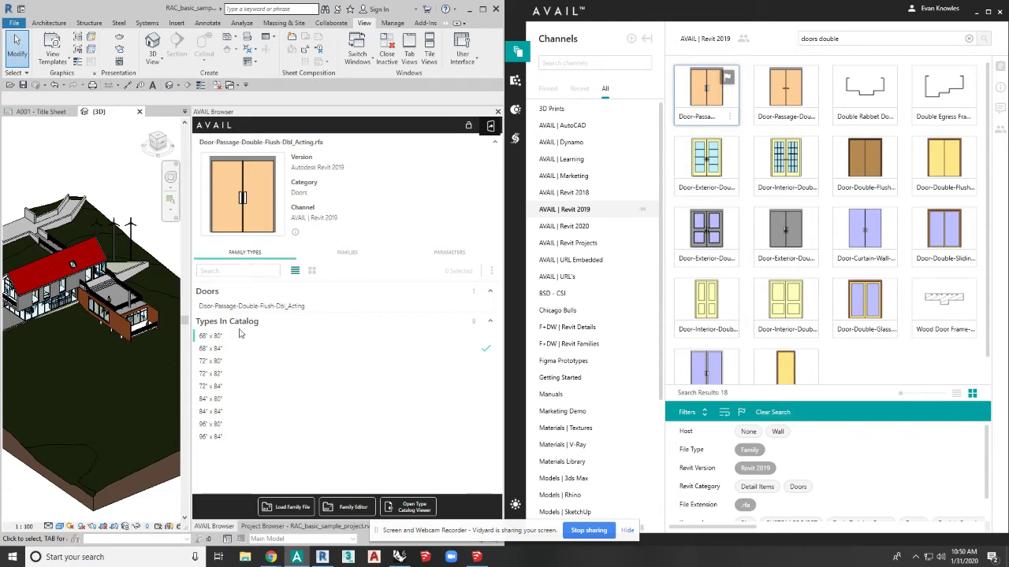
Step: Review the door family's nested families and parameters, and select the 68" x 84" catalog type
{"action": "left_click", "coordinate": [358, 253]}
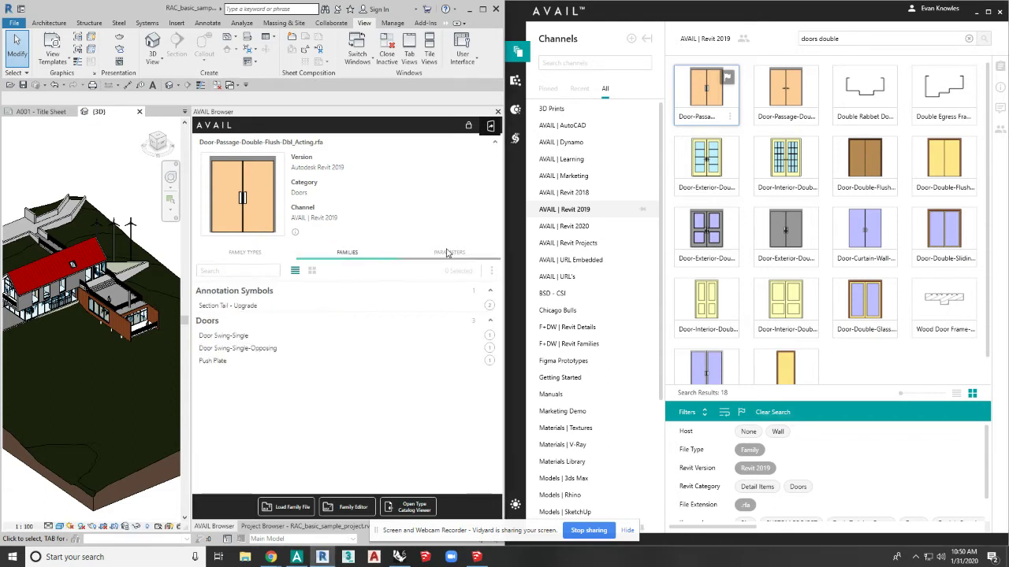
{"action": "left_click", "coordinate": [450, 252]}
{"action": "left_click", "coordinate": [248, 253]}
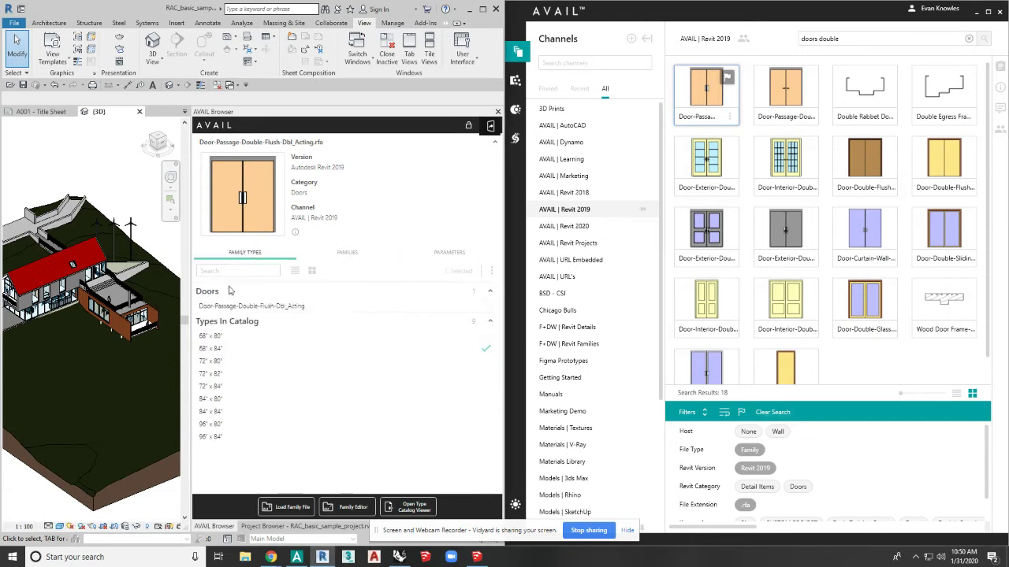
{"action": "left_click", "coordinate": [232, 350]}
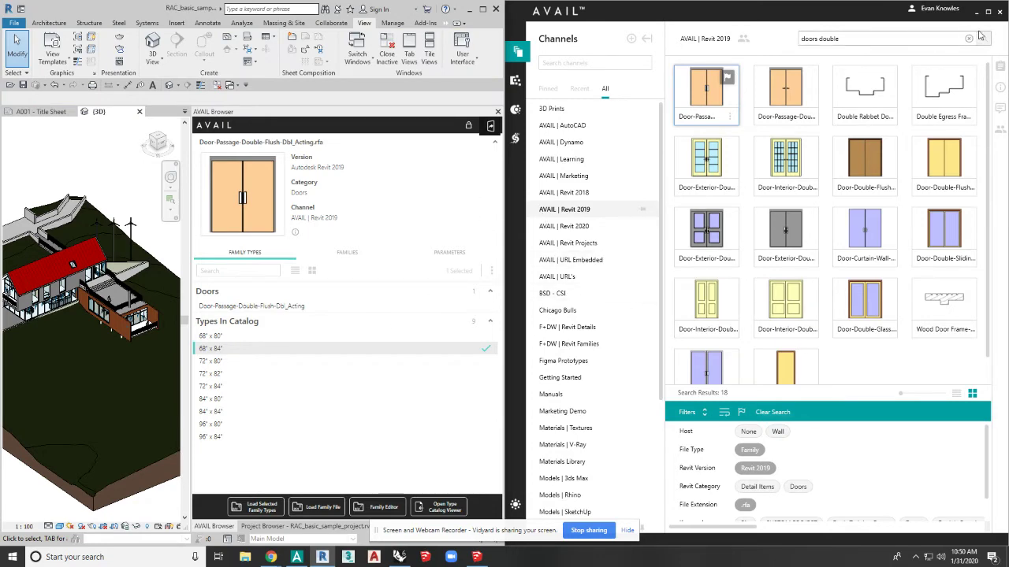
Step: Close the AVAIL desktop window, maximize Revit and widen its AVAIL Browser to show the filters
{"action": "left_click", "coordinate": [1000, 11]}
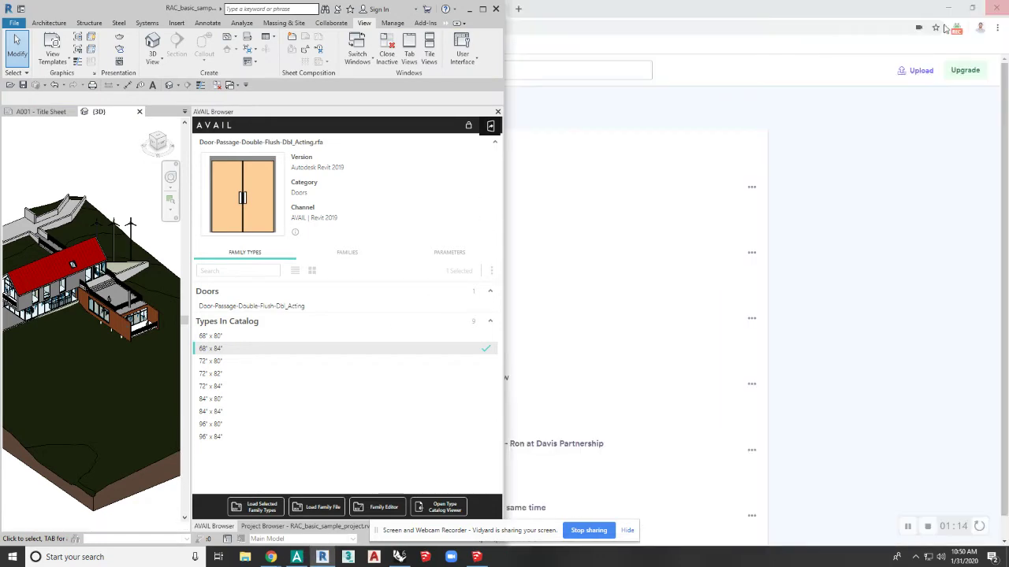
{"action": "left_click", "coordinate": [482, 8]}
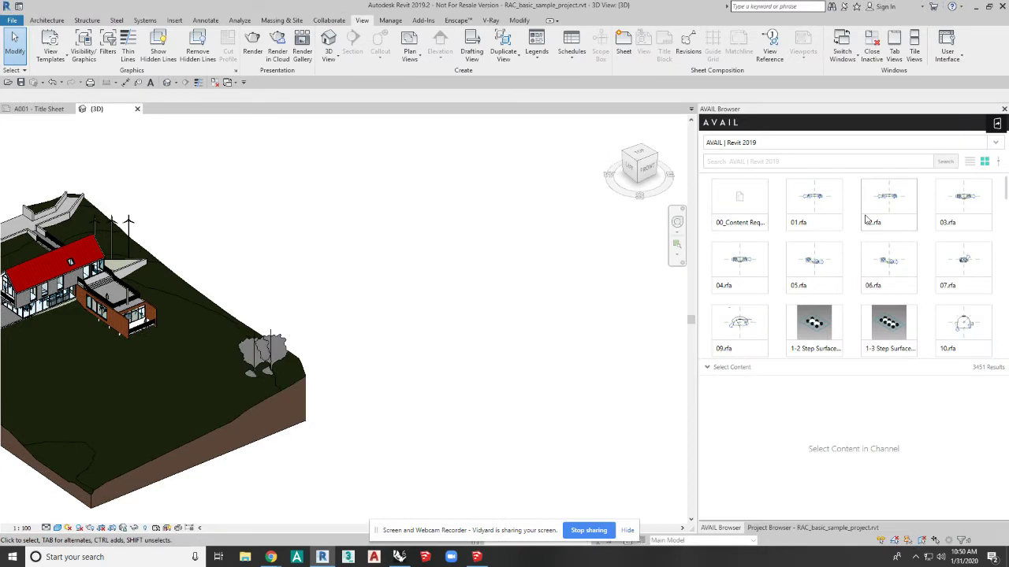
{"action": "left_click_drag", "start_coordinate": [696, 229], "coordinate": [311, 236]}
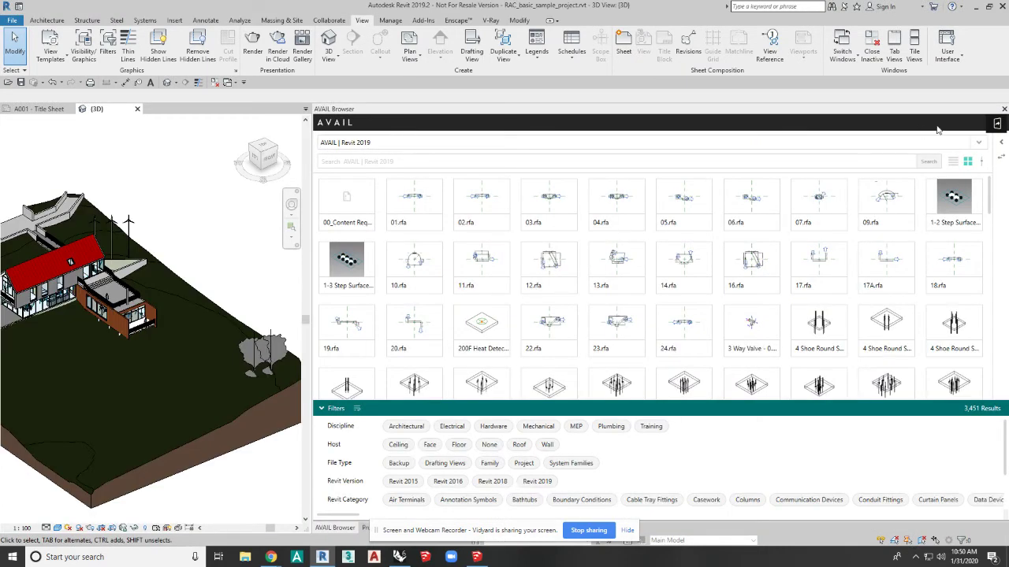
Step: Look through the available channels and search the AVAIL | Revit 2019 channel for "doors double" inside Revit
{"action": "left_click", "coordinate": [978, 143]}
{"action": "left_click", "coordinate": [430, 309]}
{"action": "left_click", "coordinate": [979, 142]}
{"action": "left_click", "coordinate": [978, 143]}
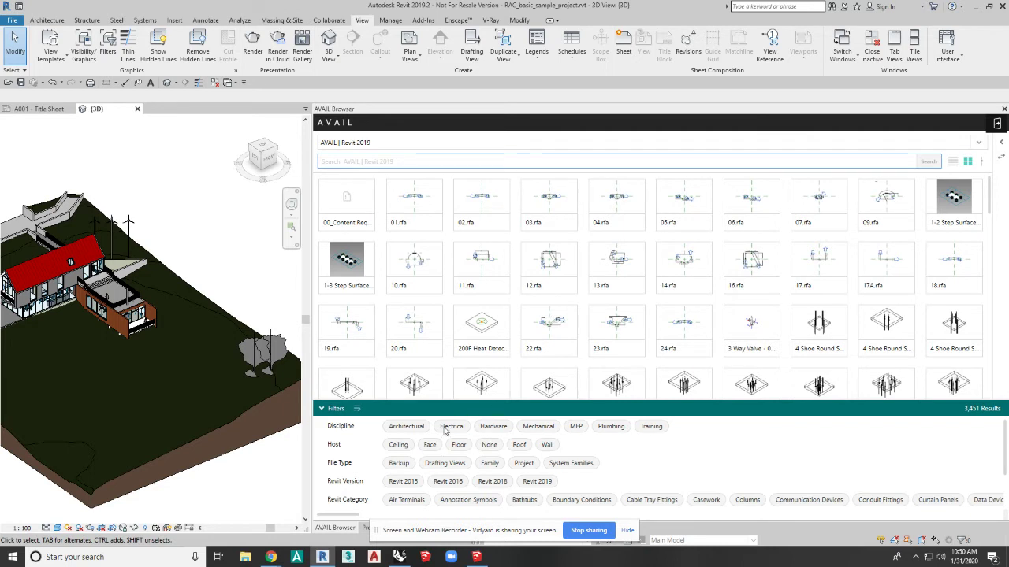
{"action": "type", "text": "doors doubles"}
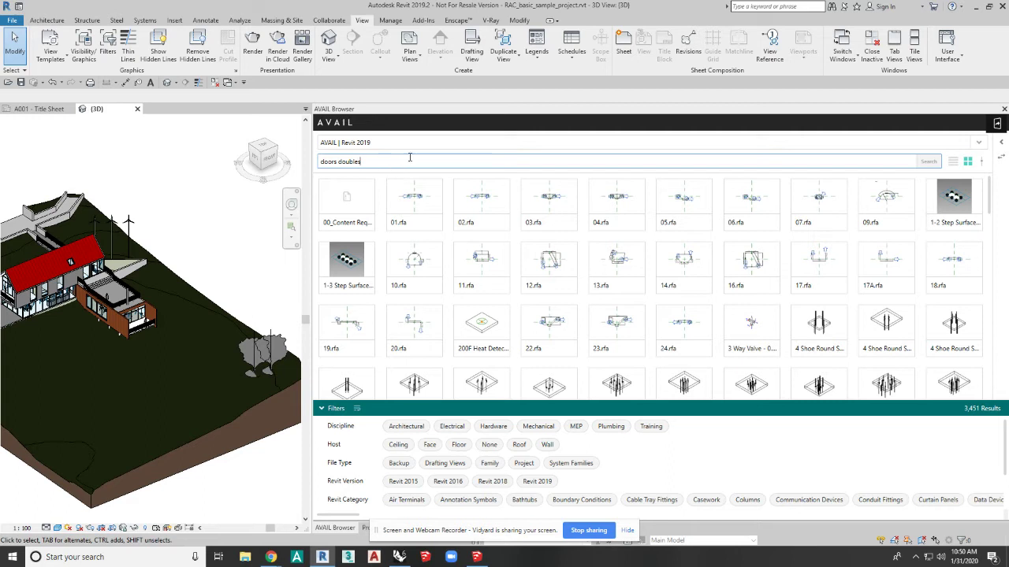
{"action": "key", "text": "Return"}
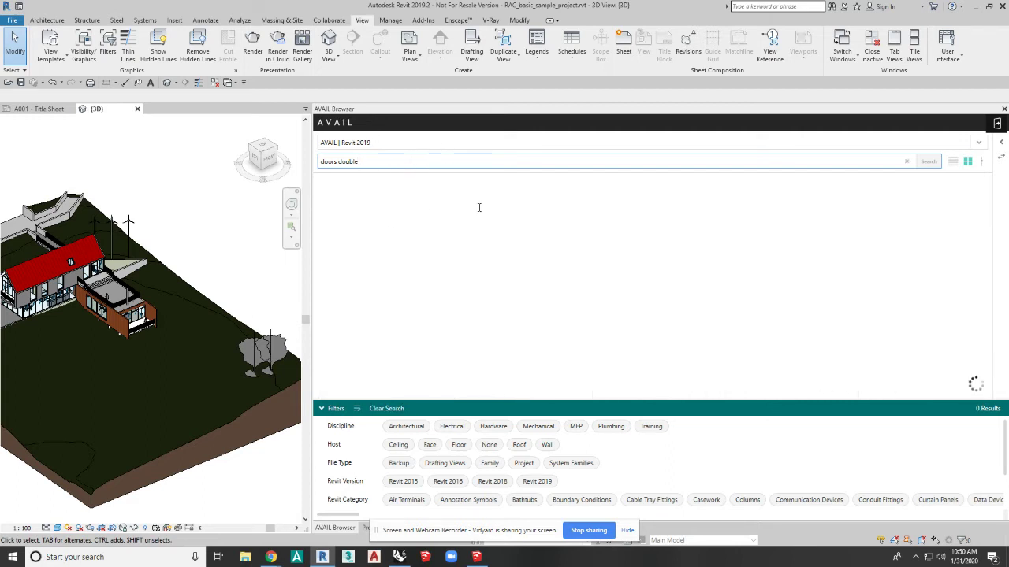
{"action": "key", "text": "Return"}
Step: Show the details of the Door-Passage-Double-Flush-Dbl_Acting family in an enlarged pane and swap its side with the search results
{"action": "left_click", "coordinate": [1001, 145]}
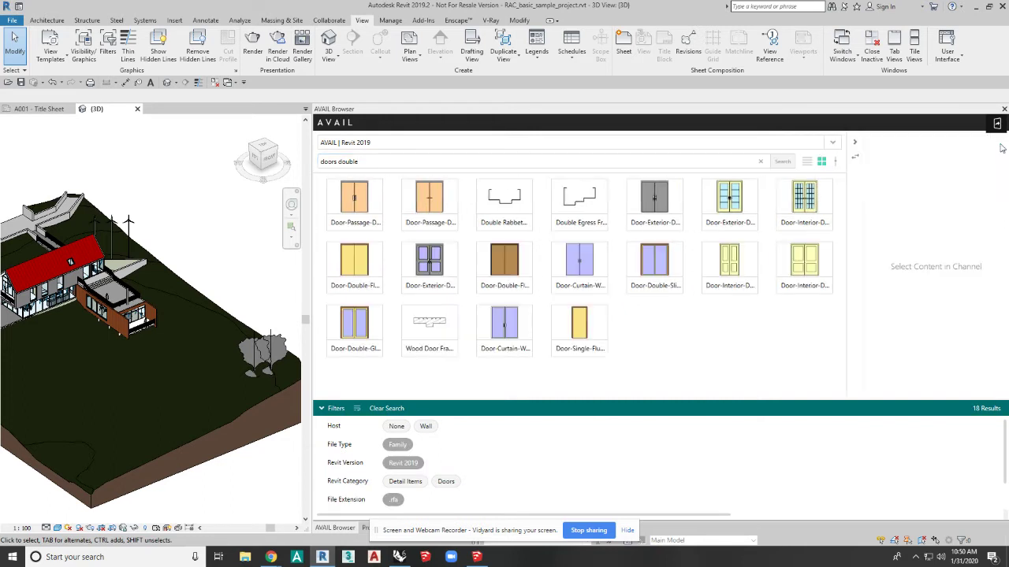
{"action": "left_click_drag", "start_coordinate": [849, 223], "coordinate": [758, 236]}
{"action": "left_click", "coordinate": [355, 204]}
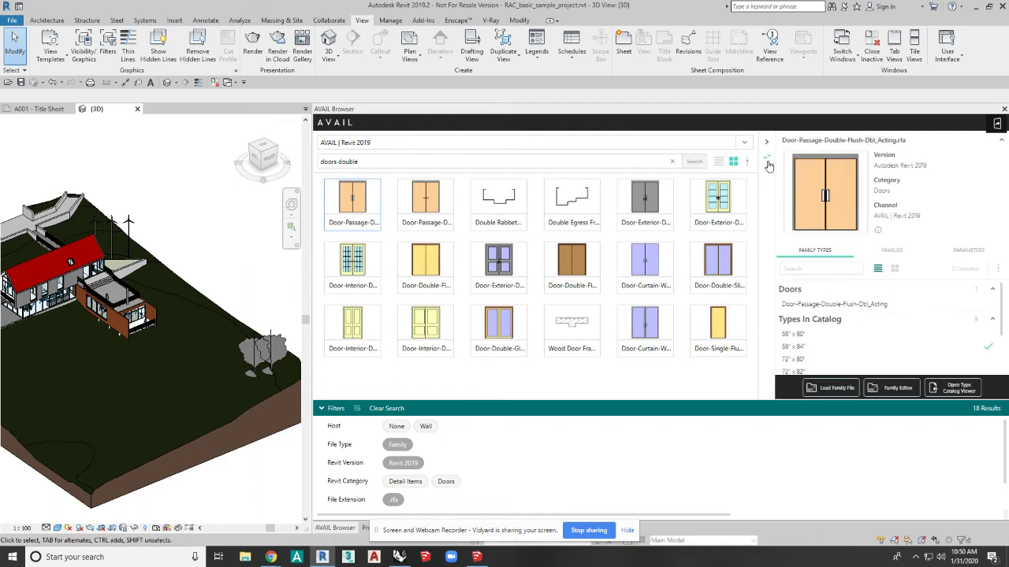
{"action": "left_click_drag", "start_coordinate": [744, 400], "coordinate": [746, 459]}
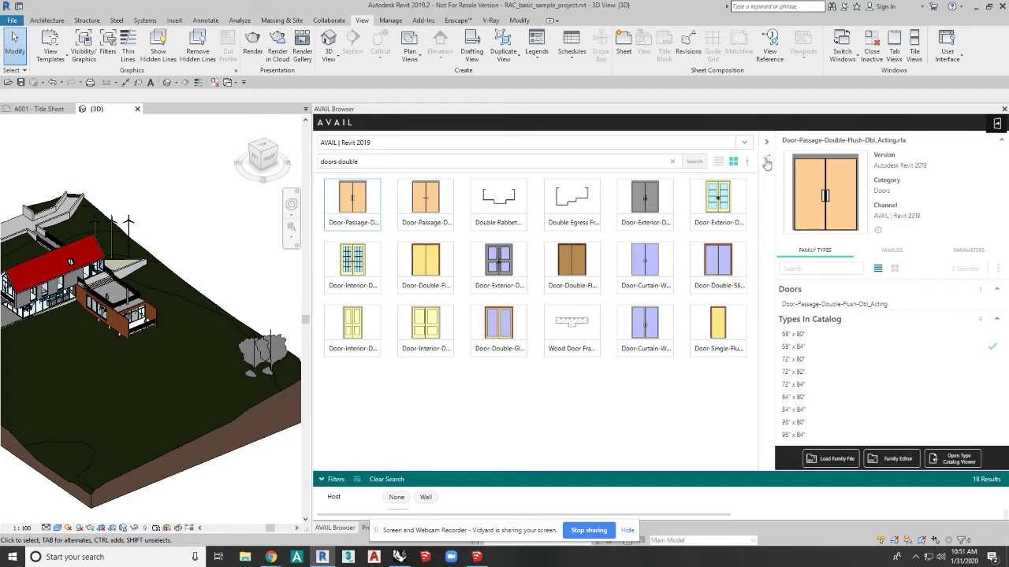
{"action": "left_click", "coordinate": [766, 156]}
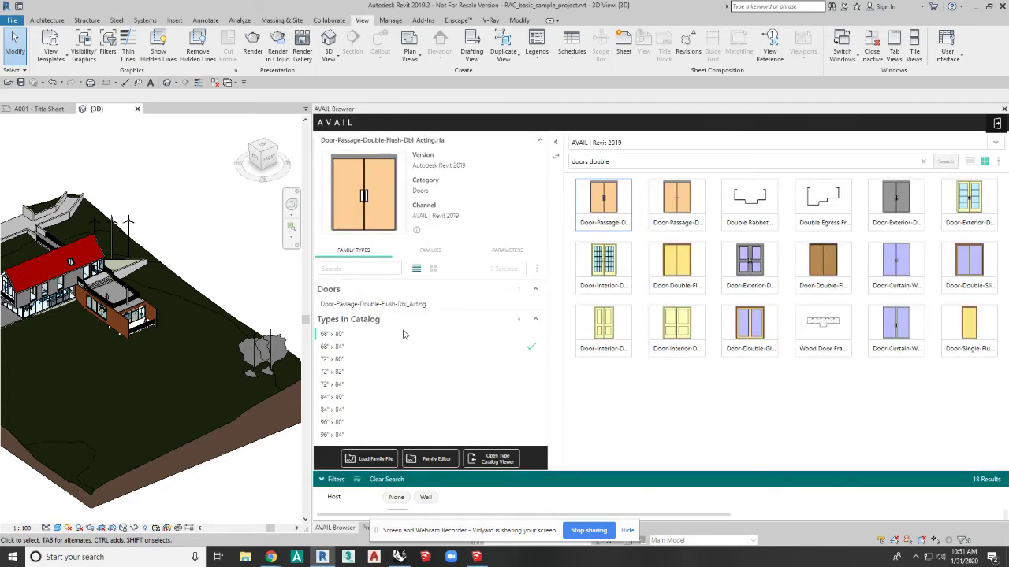
Step: Start placing the 68" x 84" double door type in the 3D view and cancel the placement
{"action": "left_click", "coordinate": [366, 348]}
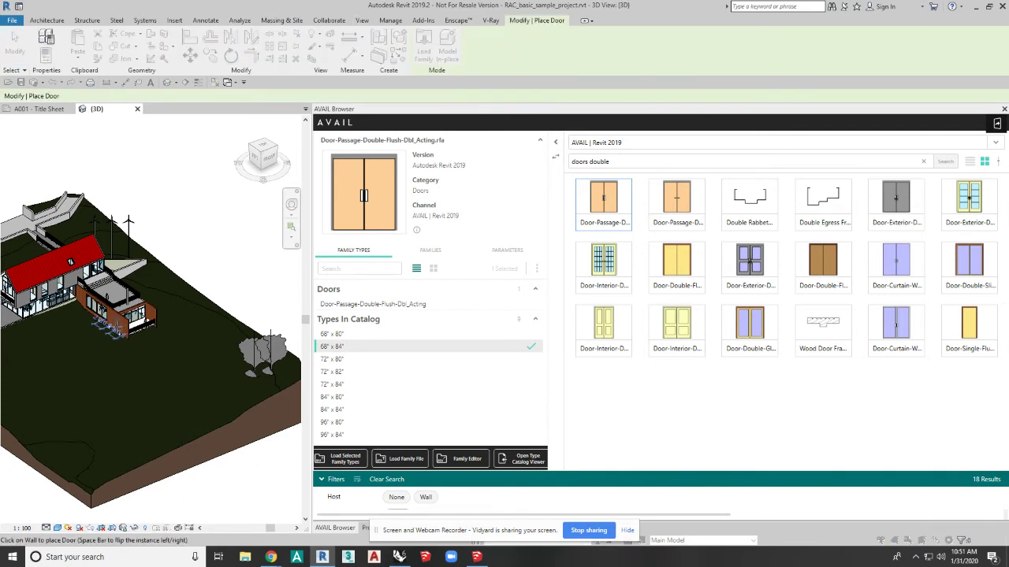
{"action": "key", "text": "Escape"}
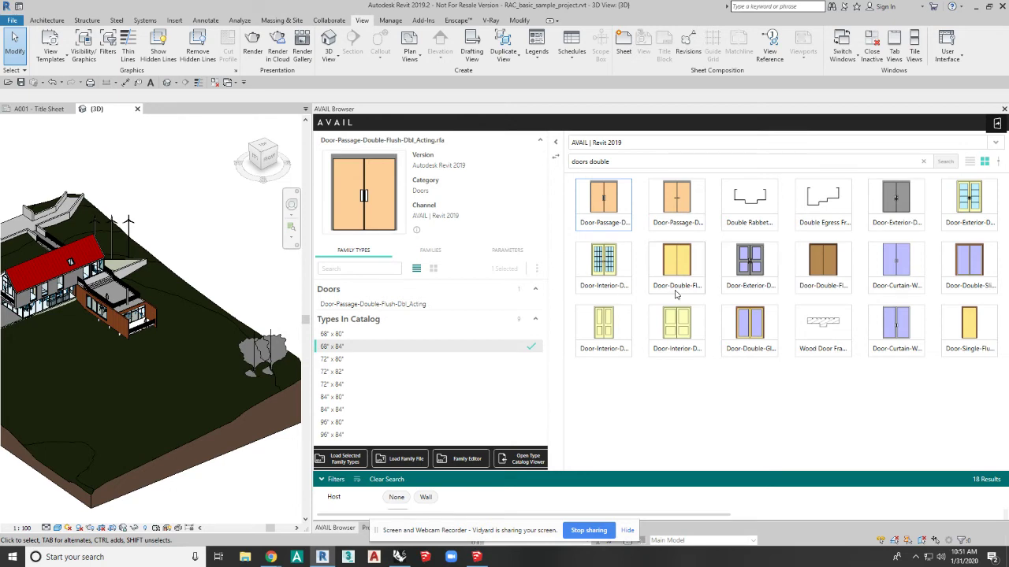
Step: Switch to Rhino, maximize its window and shrink the filter area in its AVAIL Browser
{"action": "left_click", "coordinate": [399, 557]}
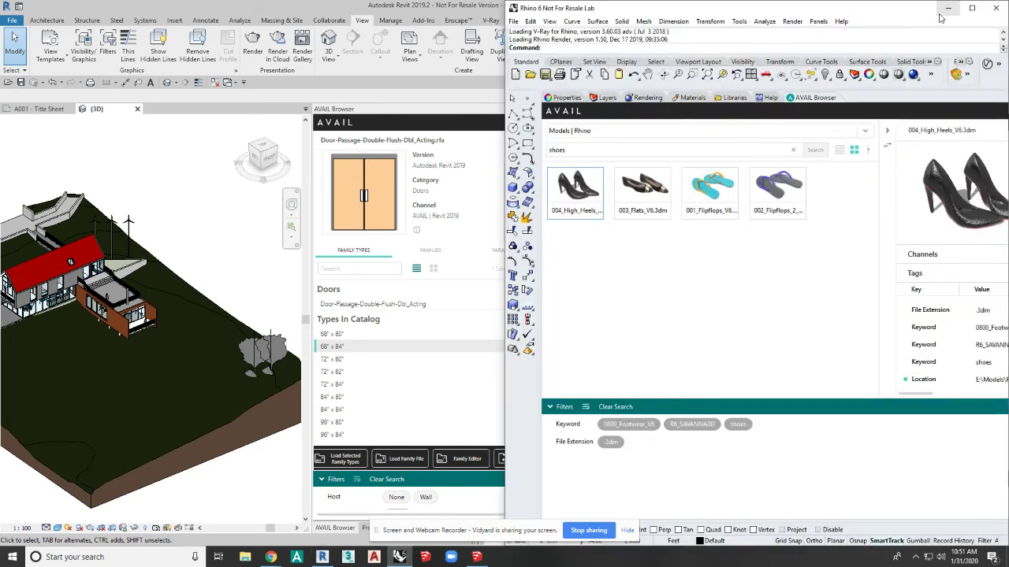
{"action": "left_click", "coordinate": [971, 7]}
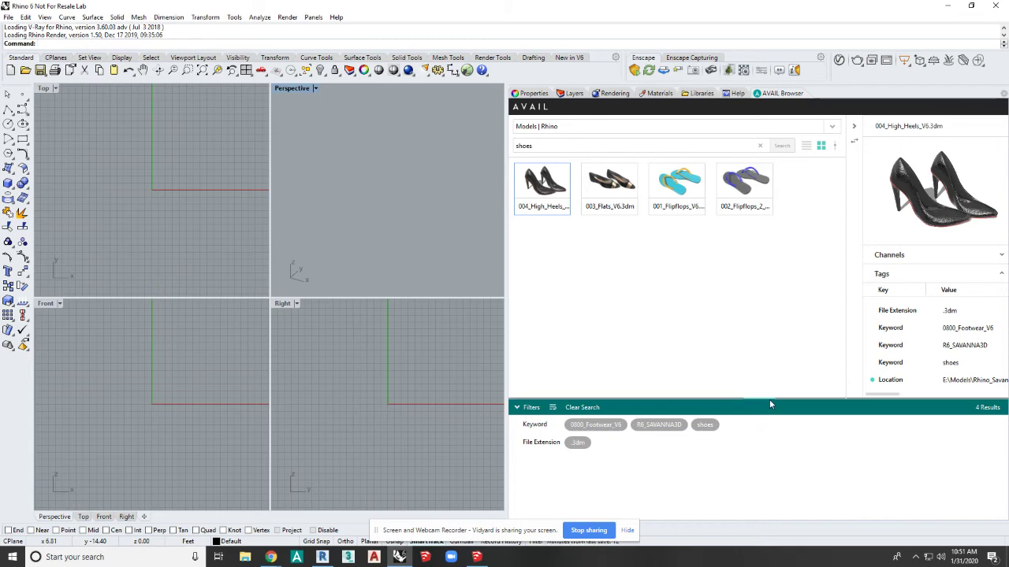
{"action": "left_click_drag", "start_coordinate": [766, 400], "coordinate": [762, 513]}
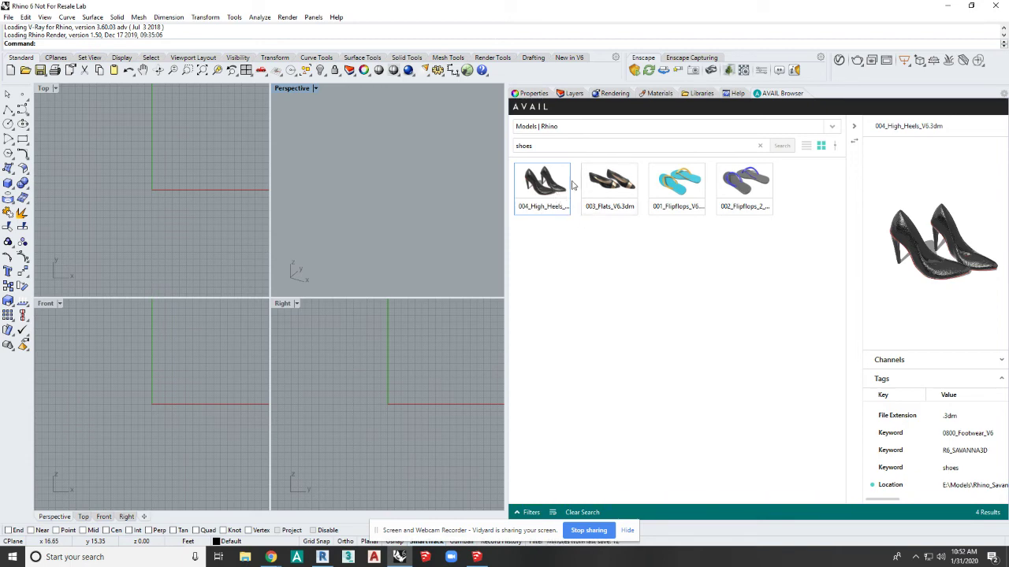
Step: Clear the "shoes" search and insert 001_Flipflops_V6.3dm from the Models | Rhino channel as an embedded block
{"action": "left_click", "coordinate": [760, 145]}
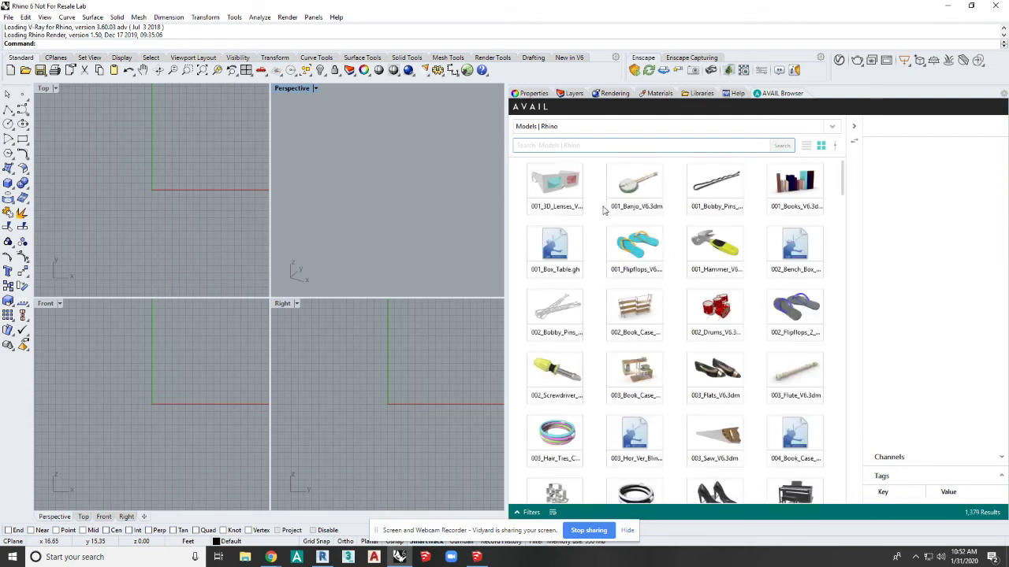
{"action": "left_click_drag", "start_coordinate": [629, 249], "coordinate": [395, 236]}
{"action": "left_click", "coordinate": [477, 306]}
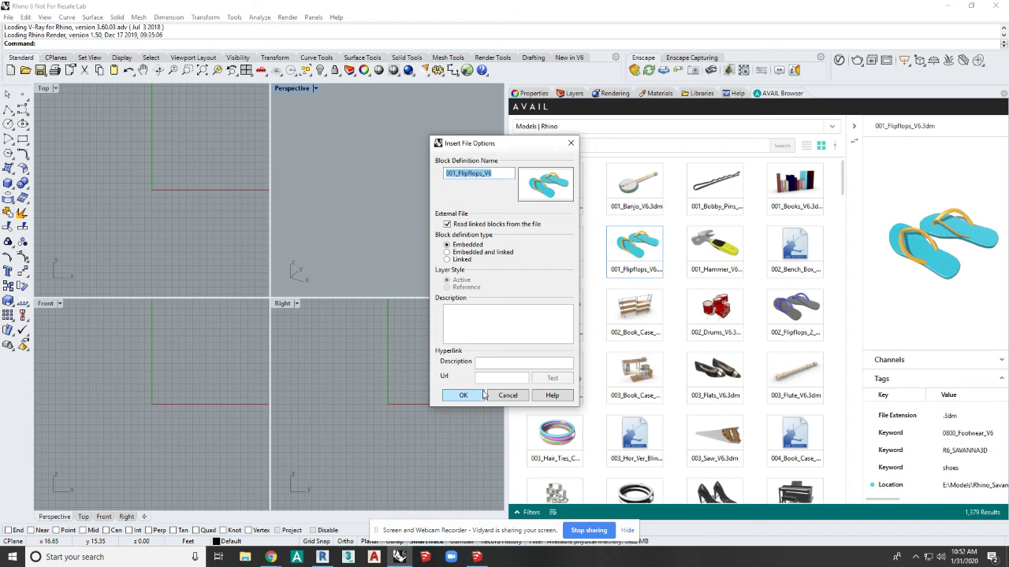
{"action": "left_click", "coordinate": [463, 395]}
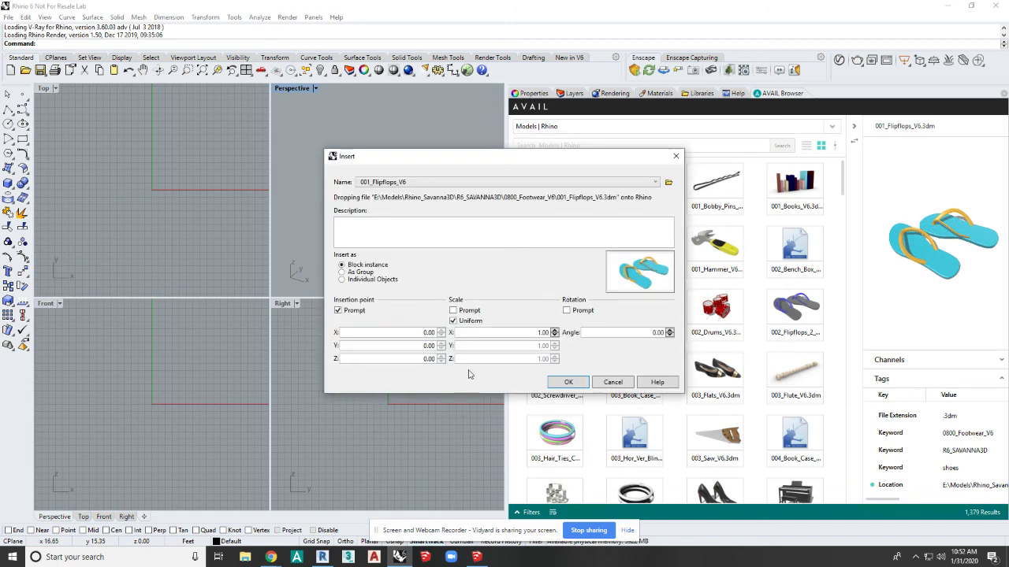